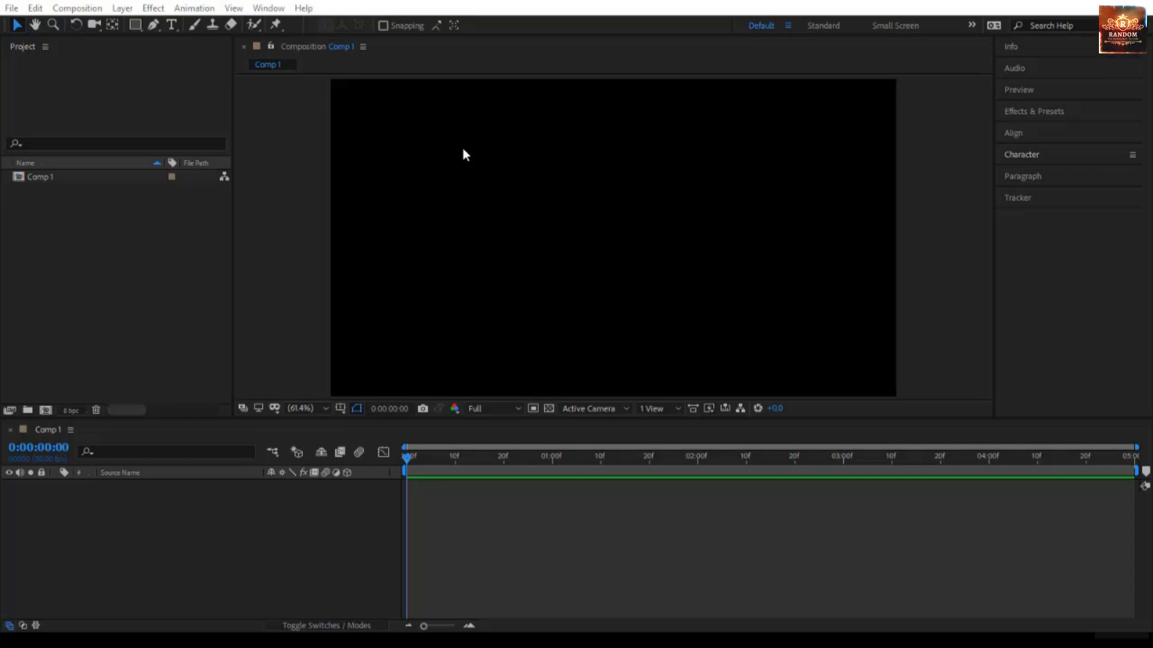
# - Enable Default Spatial Interpolation to Linear in the General preferences and apply the change
pyautogui.click(309, 200)
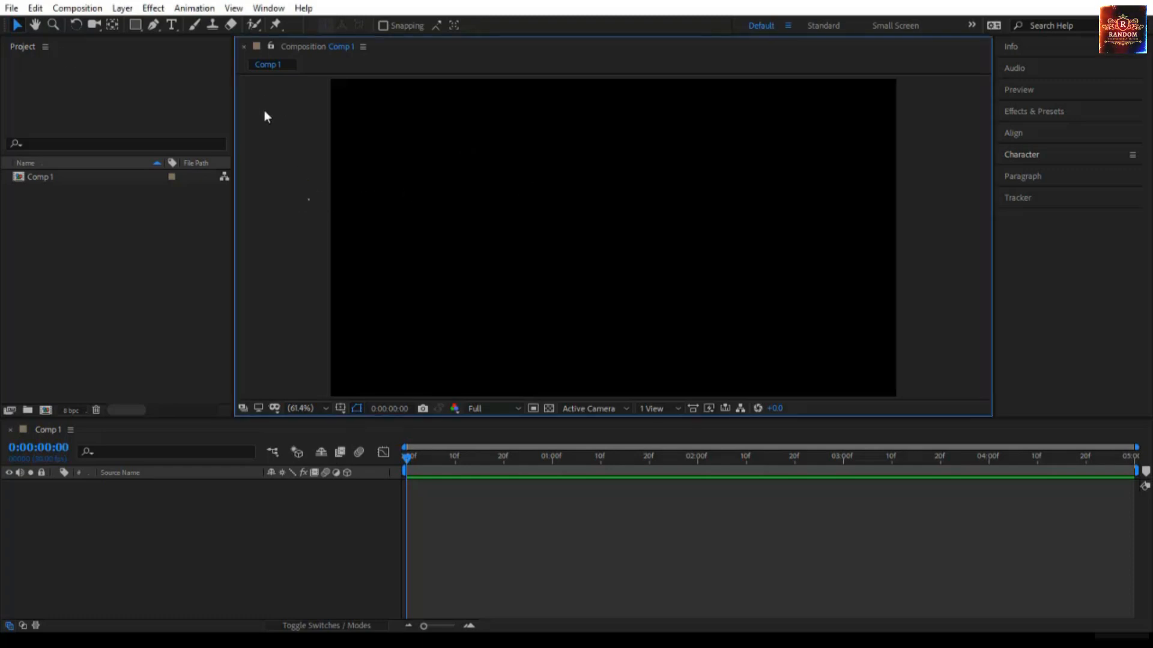
pyautogui.click(35, 9)
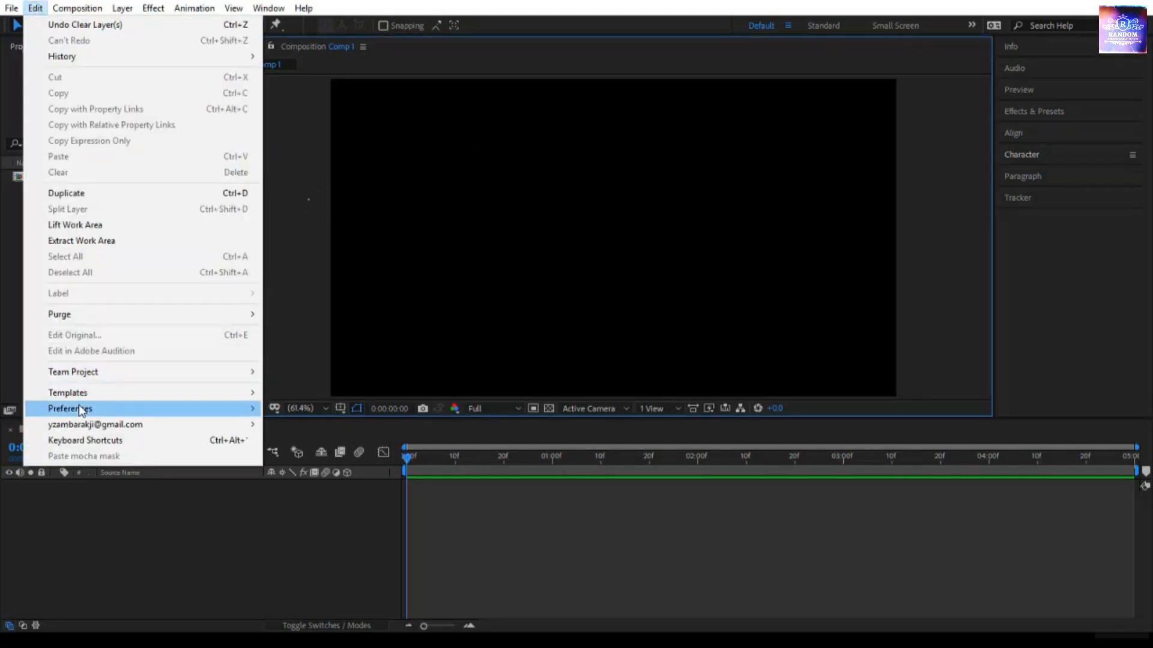
pyautogui.moveTo(80, 409)
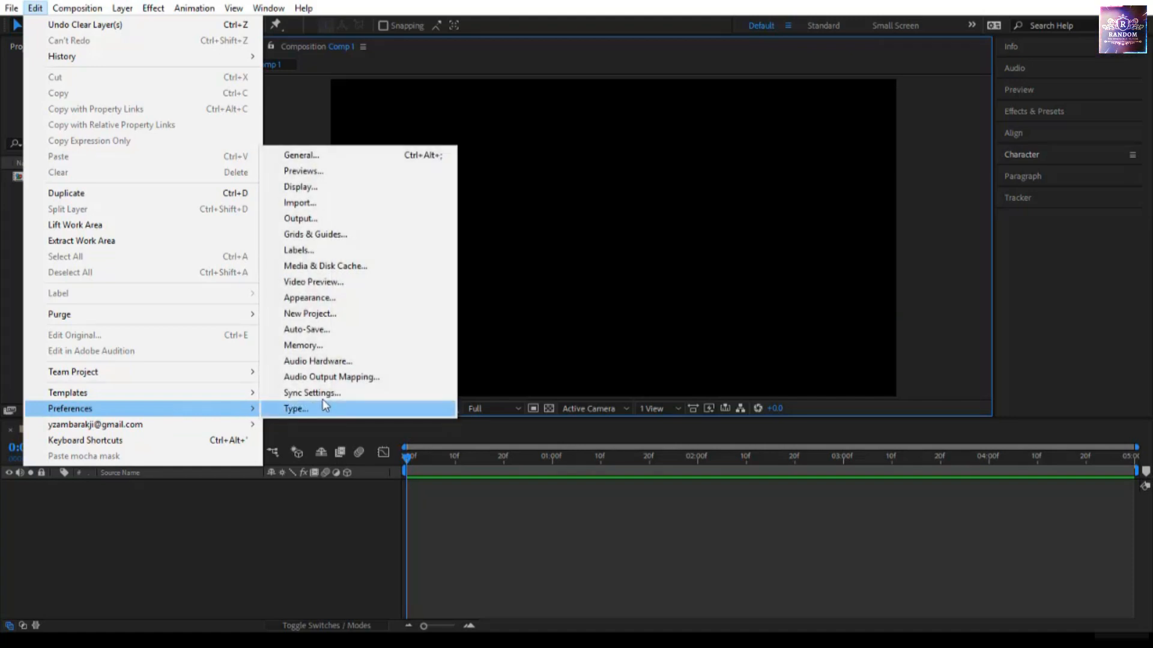
pyautogui.click(327, 158)
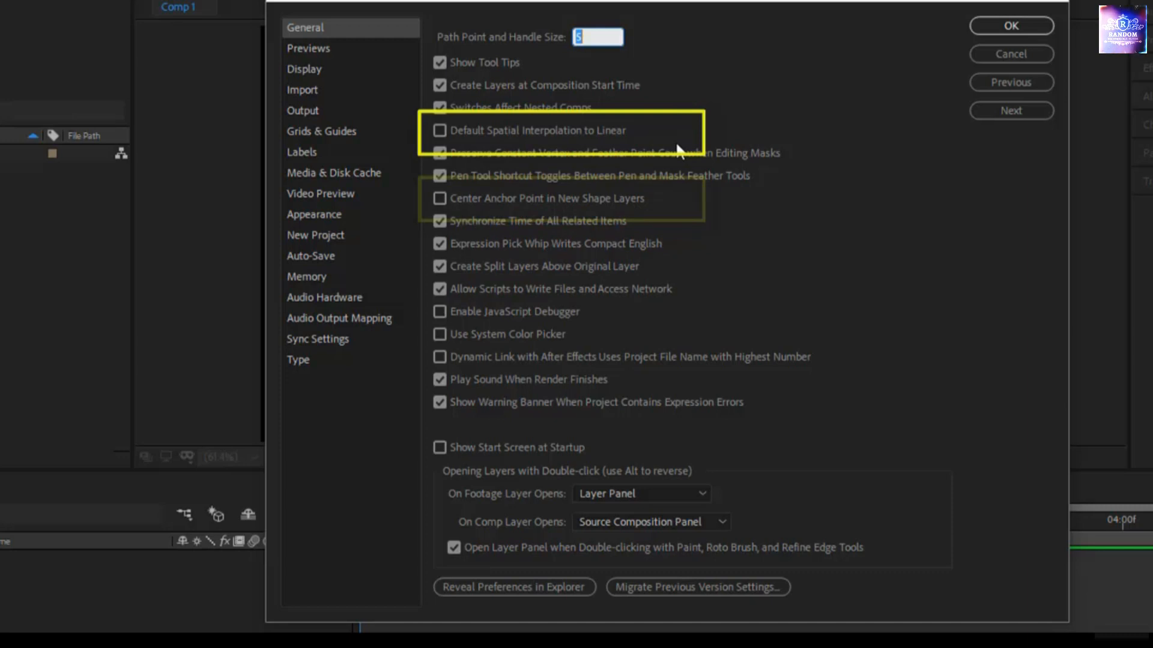
pyautogui.click(455, 124)
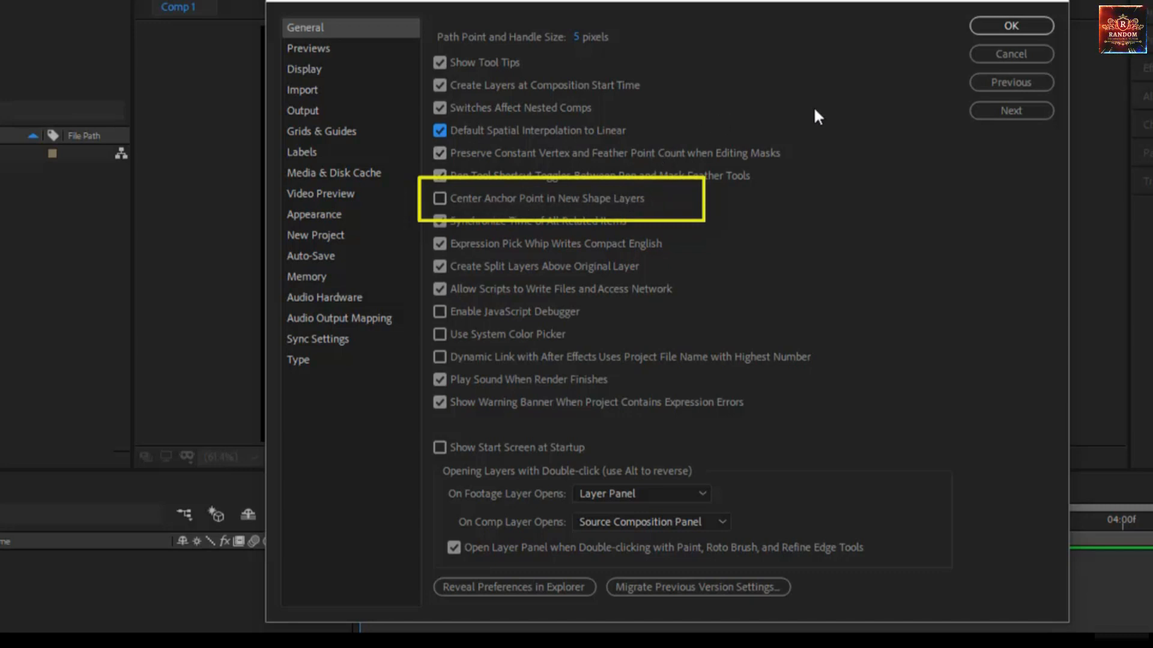
pyautogui.click(1007, 28)
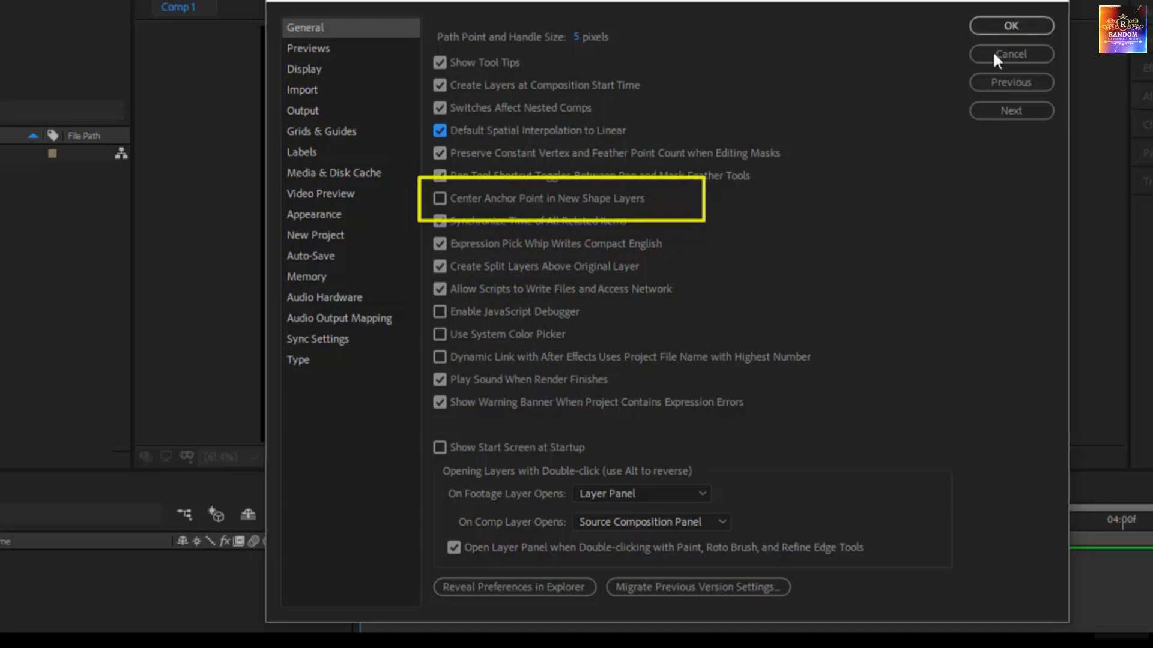
pyautogui.click(1011, 25)
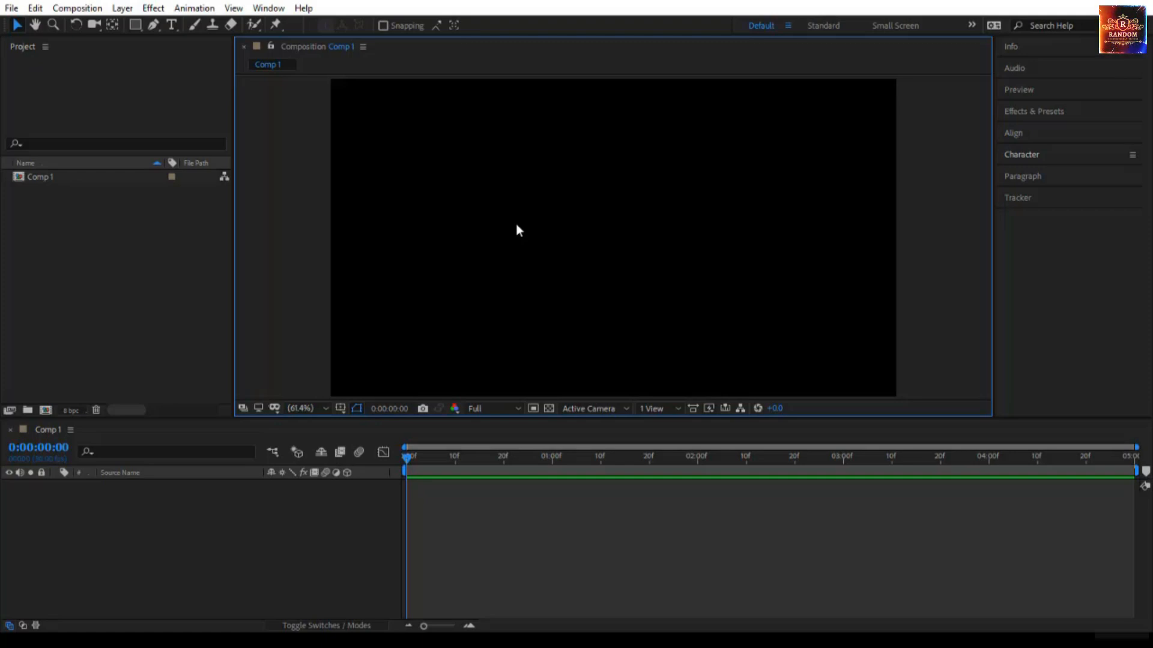
# - Draw a square in the left half of the composition and rotate its layer slightly about the composition-centered anchor point
pyautogui.click(135, 25)
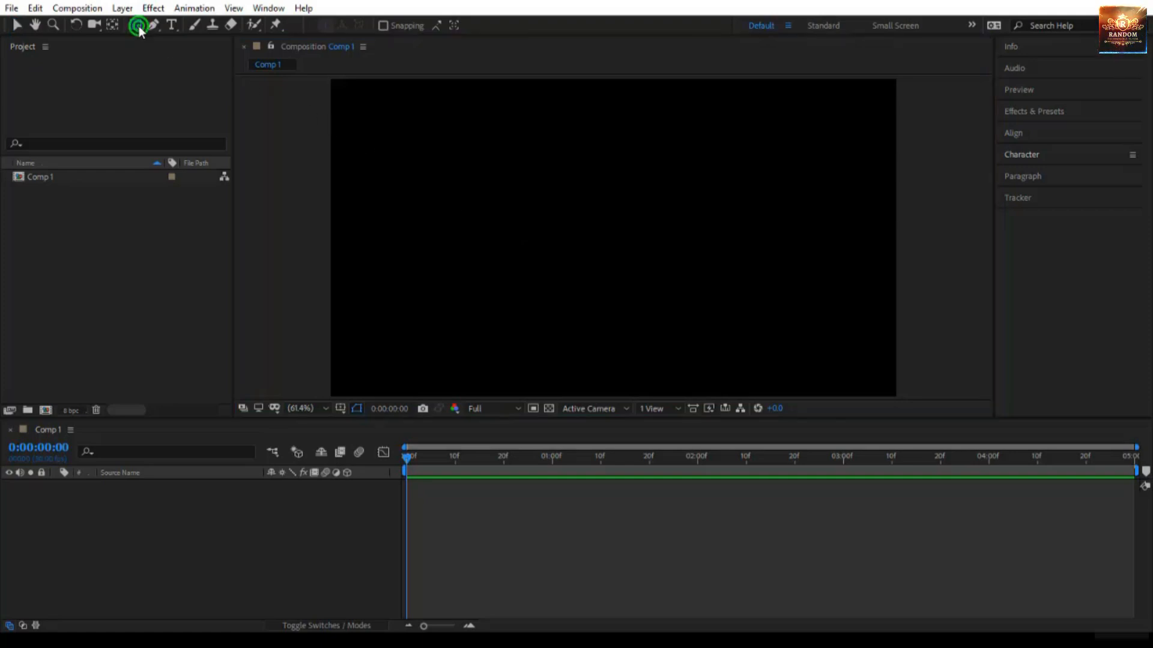
pyautogui.moveTo(403, 161)
pyautogui.mouseDown()
pyautogui.moveTo(478, 271)
pyautogui.moveTo(524, 281)
pyautogui.mouseUp()
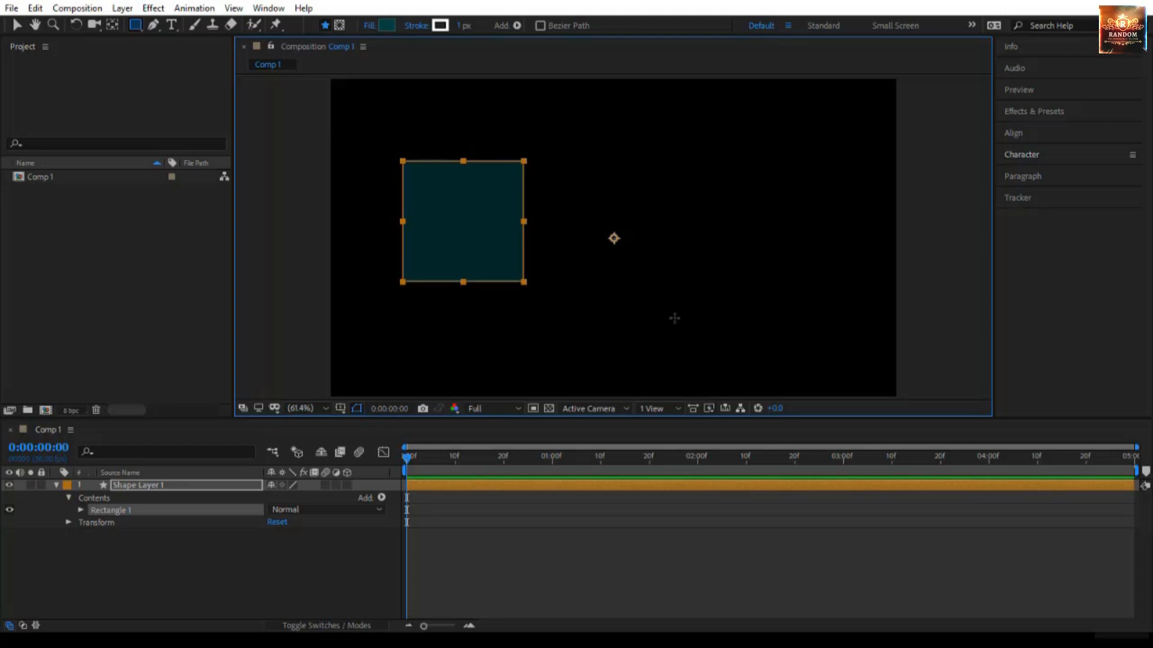
pyautogui.click(81, 25)
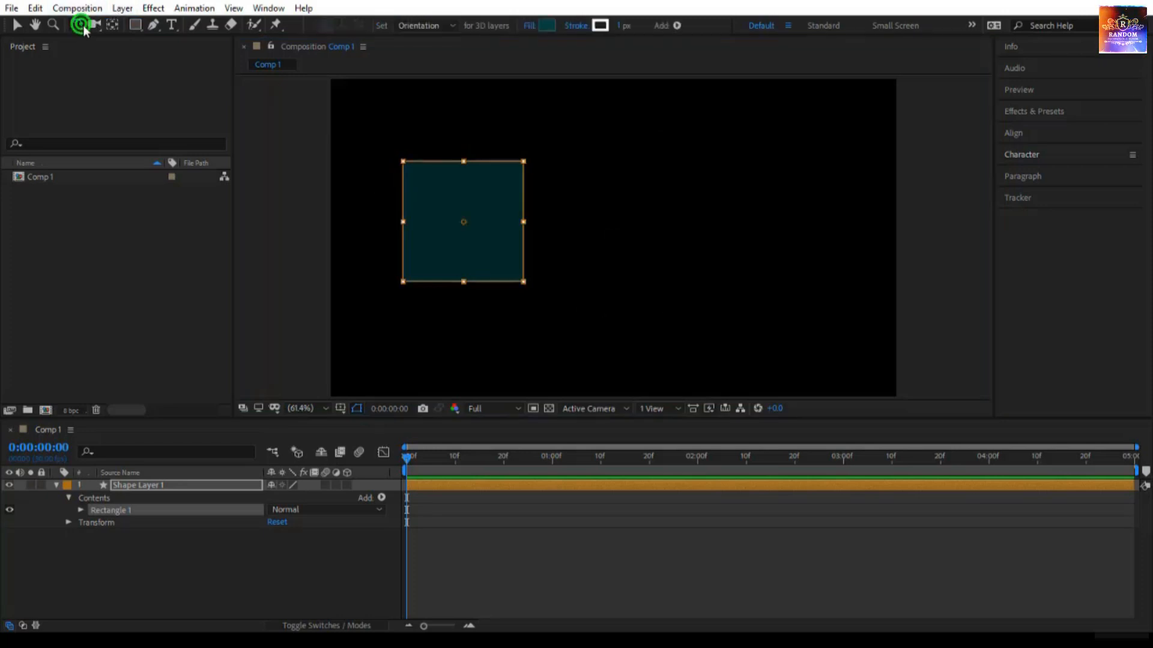
pyautogui.click(207, 485)
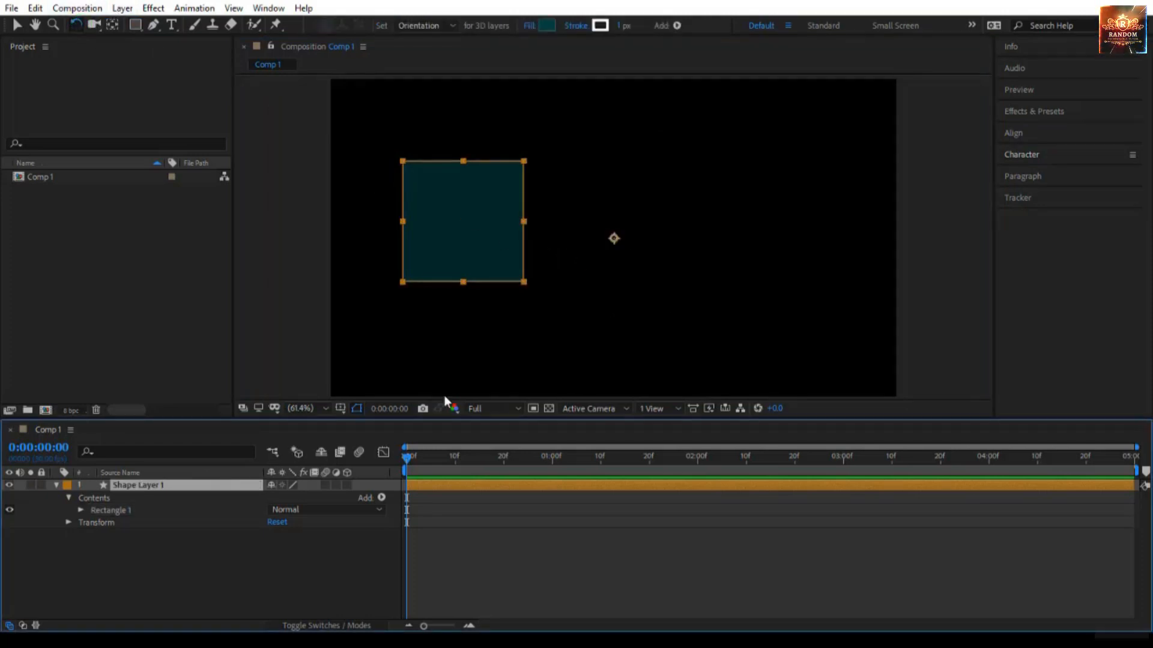
pyautogui.moveTo(463, 213); pyautogui.dragTo(523, 221)
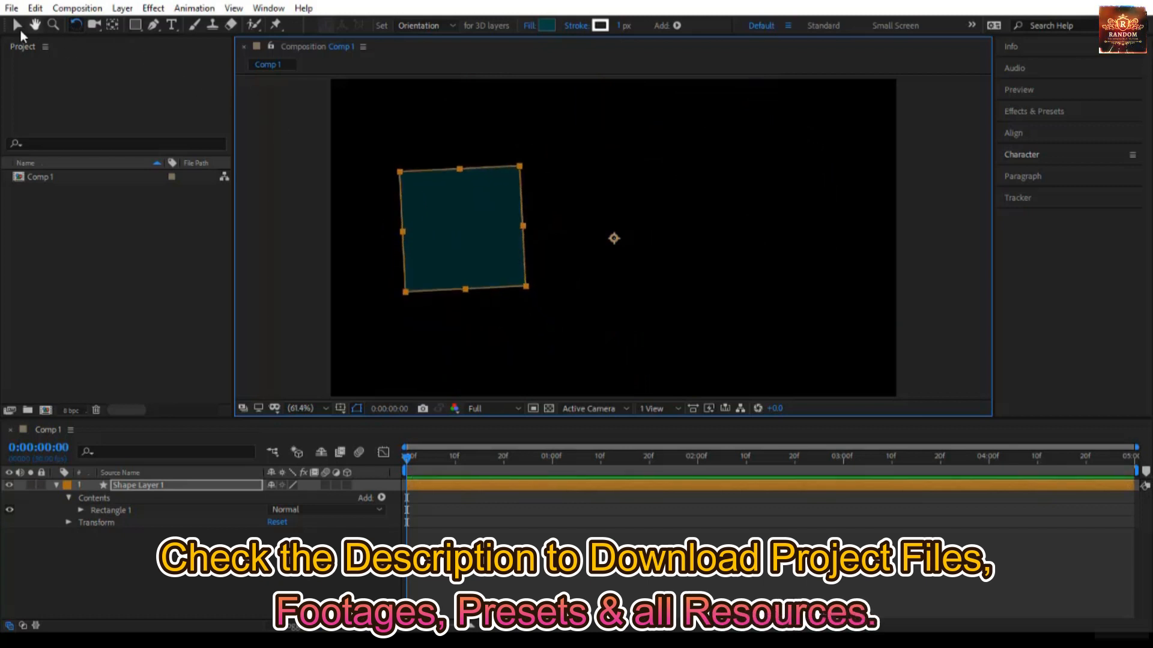
# - Try scaling the square from its lower corners, and undo the scaling and the rotation
pyautogui.click(17, 25)
pyautogui.moveTo(403, 291); pyautogui.dragTo(454, 302)
pyautogui.moveTo(548, 299); pyautogui.dragTo(527, 289)
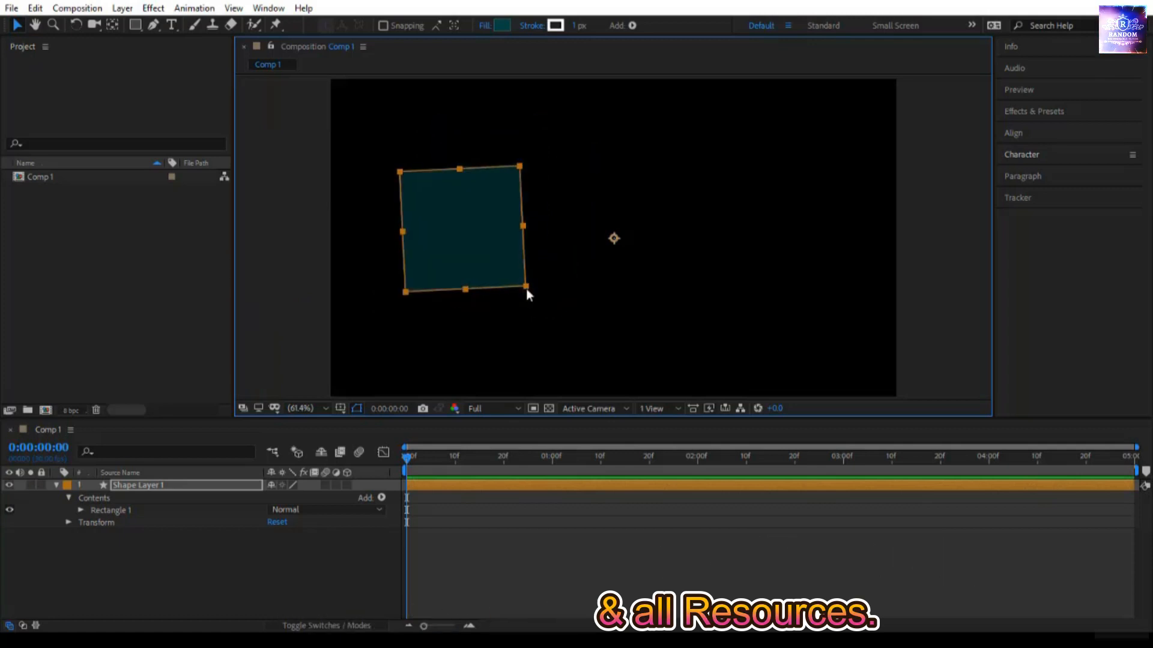
pyautogui.hotkey('ctrl', 'z')
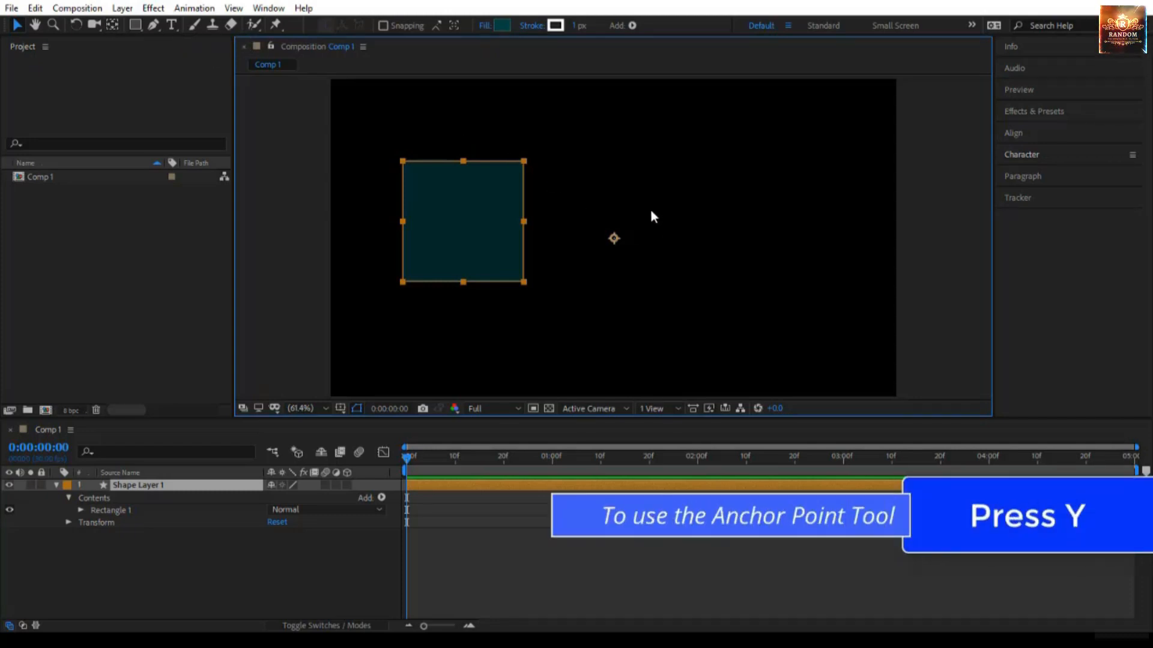
# - Move the layer's anchor point to the square's center with the Pan Behind tool, enabling snapping for exact alignment
pyautogui.press('y')
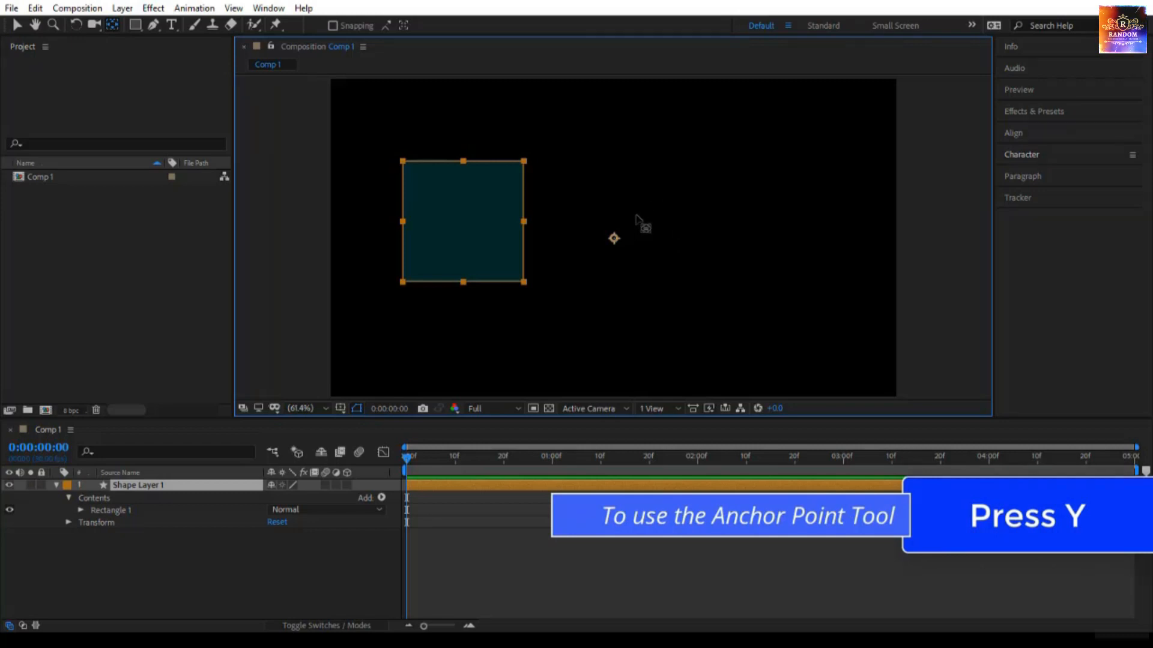
pyautogui.click(612, 239)
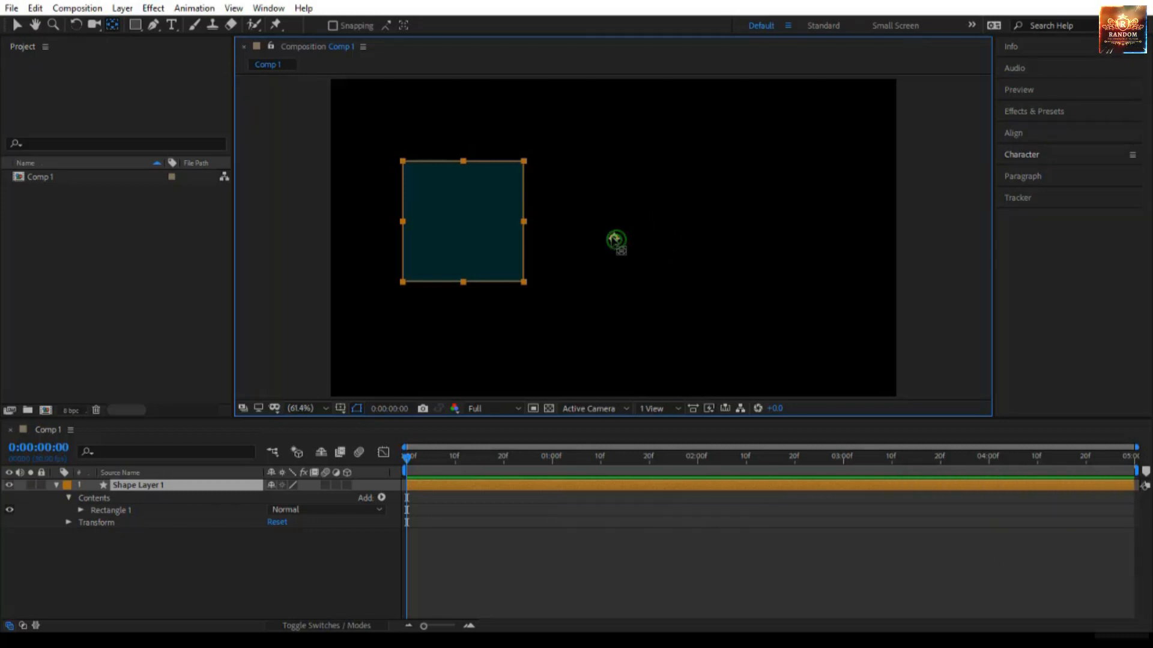
pyautogui.moveTo(615, 240); pyautogui.dragTo(460, 235)
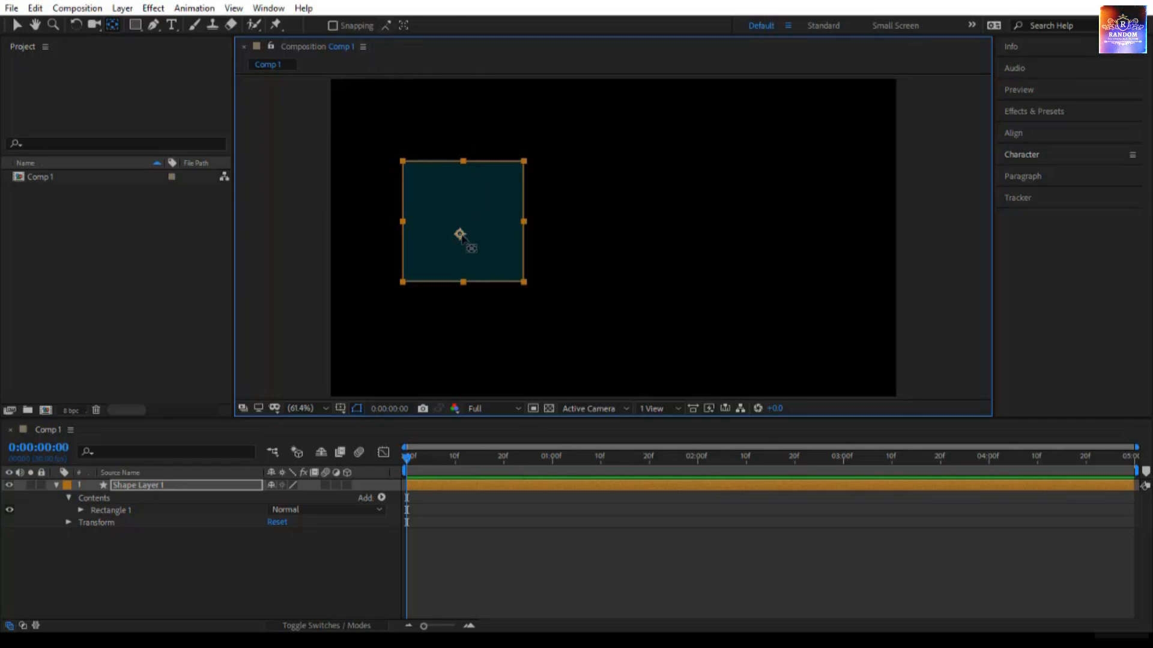
pyautogui.moveTo(460, 235)
pyautogui.mouseDown()
pyautogui.moveTo(404, 159)
pyautogui.moveTo(486, 172)
pyautogui.moveTo(461, 218)
pyautogui.moveTo(463, 188)
pyautogui.moveTo(467, 264)
pyautogui.moveTo(431, 237)
pyautogui.moveTo(513, 228)
pyautogui.moveTo(470, 232)
pyautogui.mouseUp()
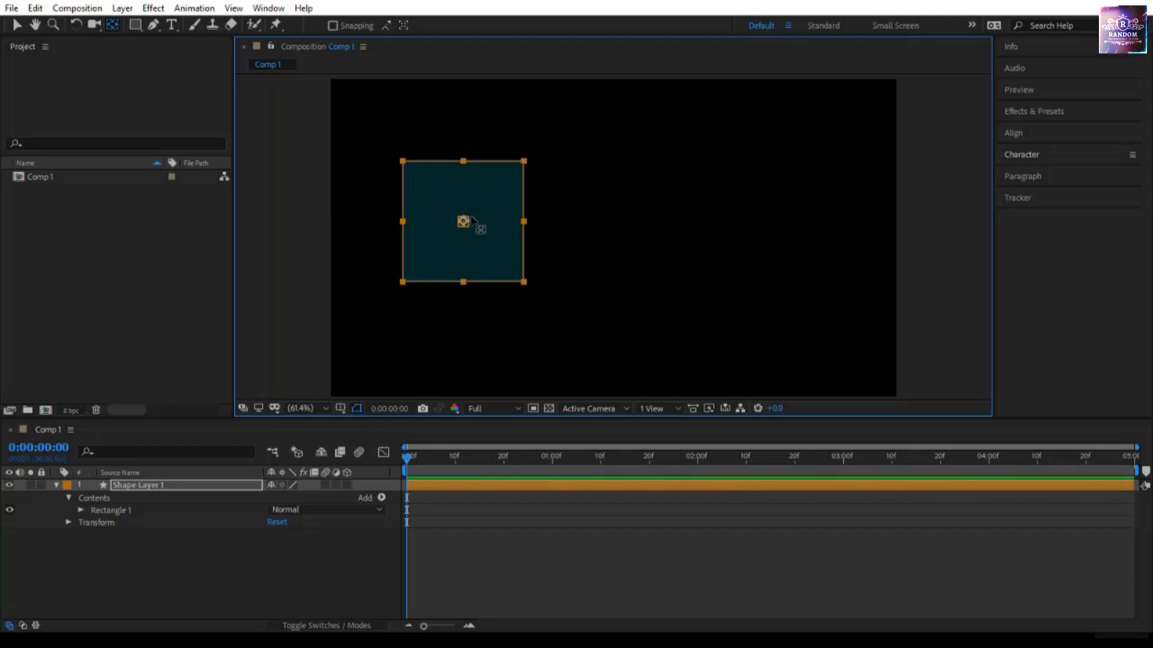
pyautogui.click(343, 28)
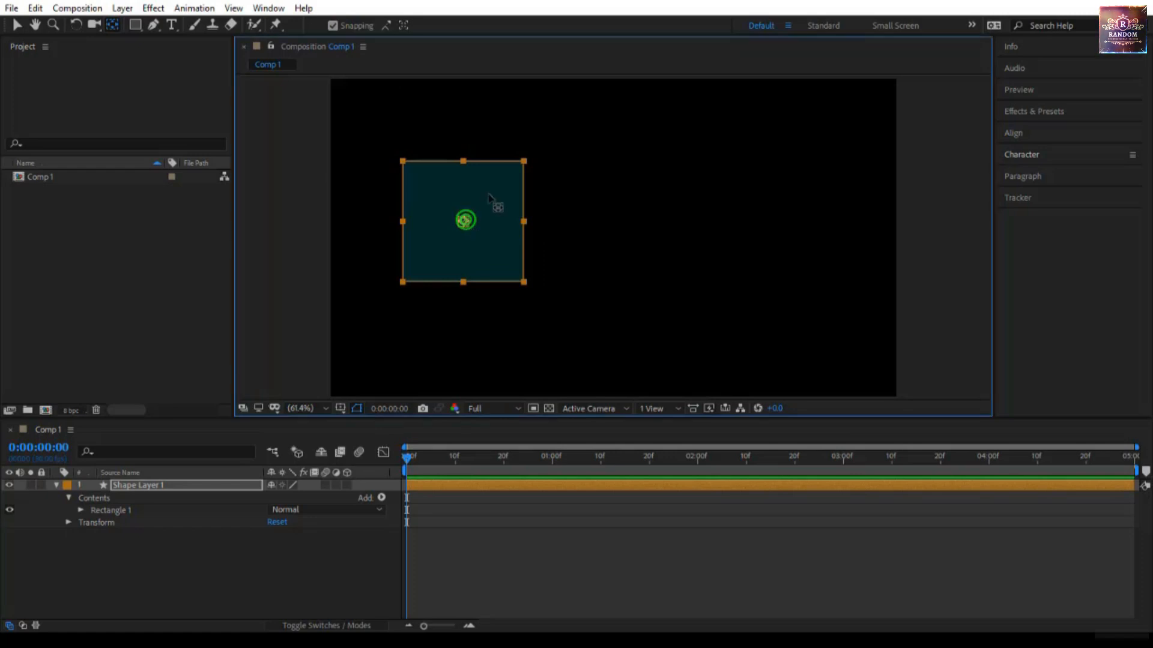
pyautogui.moveTo(465, 221)
pyautogui.mouseDown()
pyautogui.moveTo(489, 195)
pyautogui.moveTo(416, 209)
pyautogui.moveTo(462, 218)
pyautogui.mouseUp()
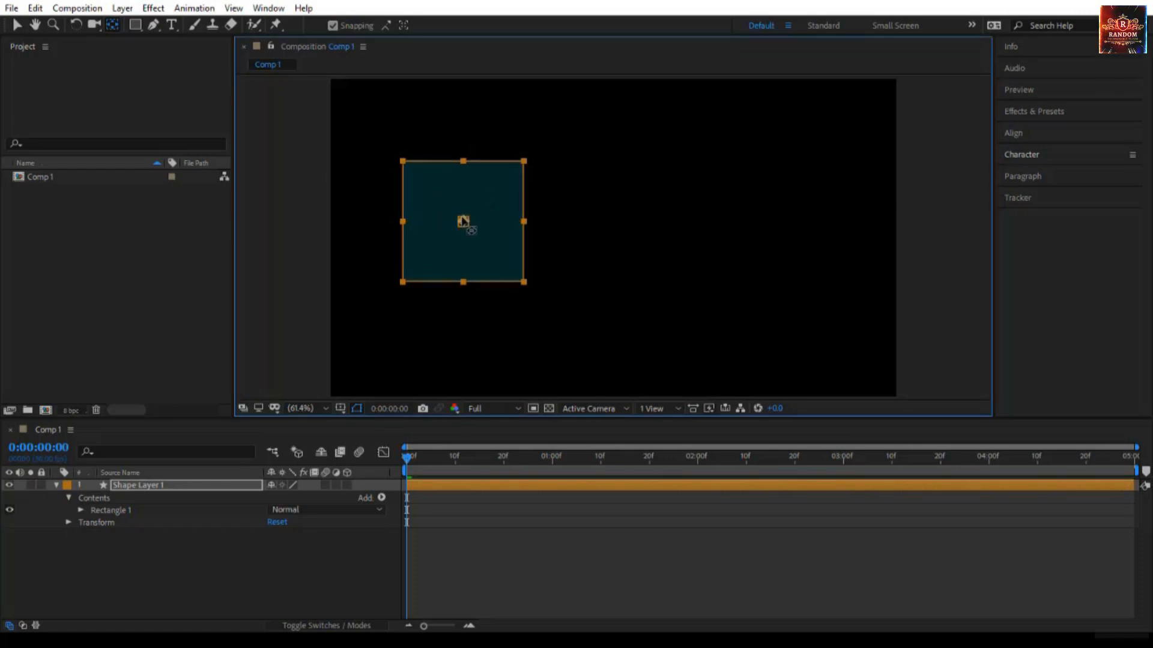
# - Rotate the square slightly about its centered anchor point and delete its shape layer
pyautogui.press('v')
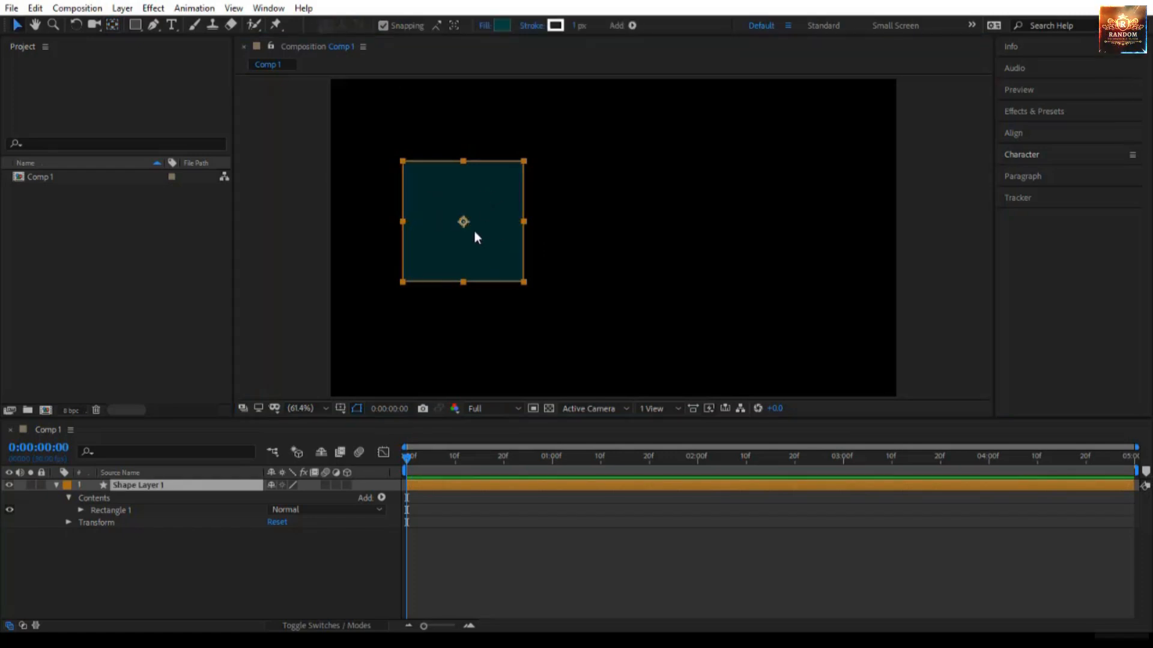
pyautogui.click(75, 24)
pyautogui.moveTo(505, 243); pyautogui.dragTo(542, 268)
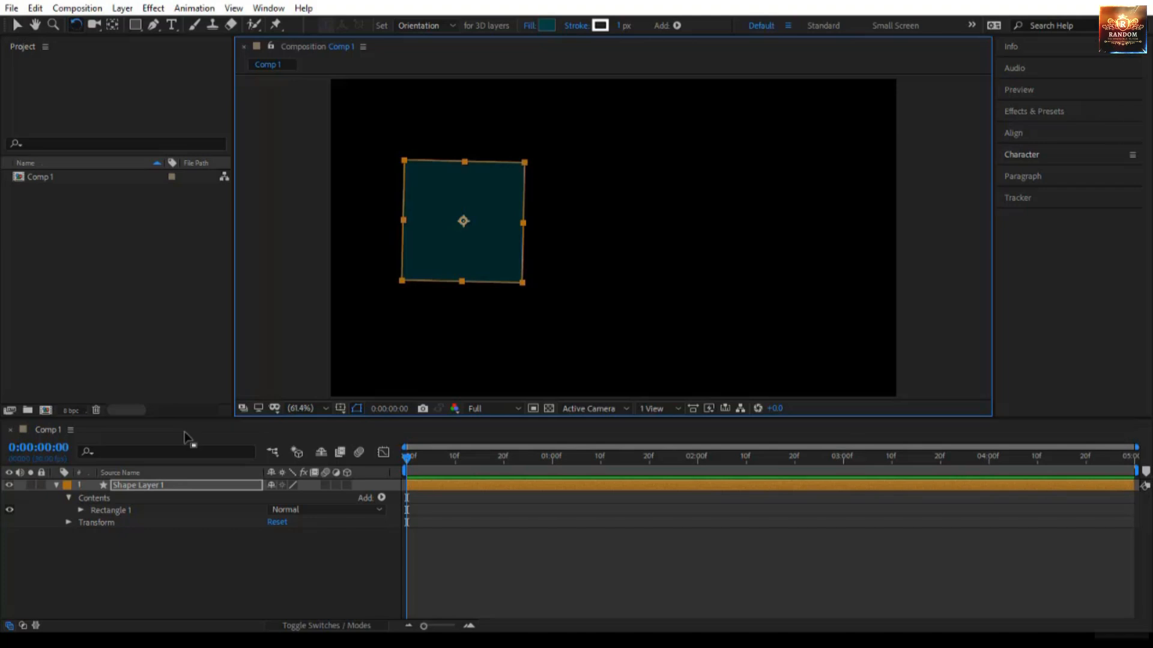
pyautogui.click(186, 488)
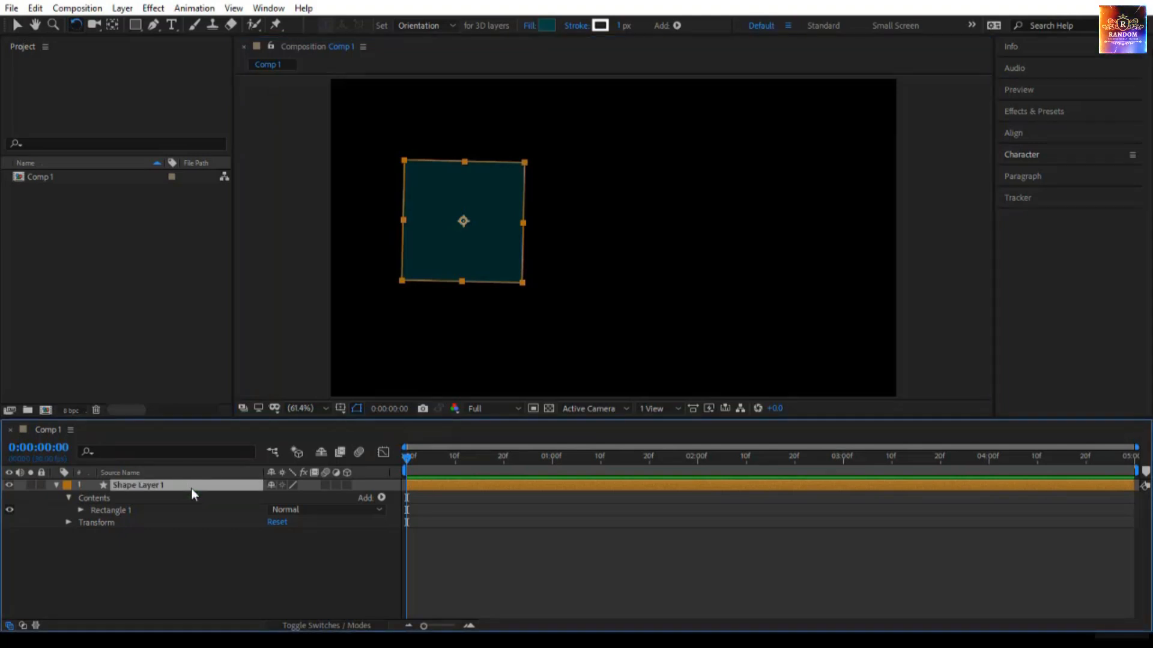
pyautogui.press('Delete')
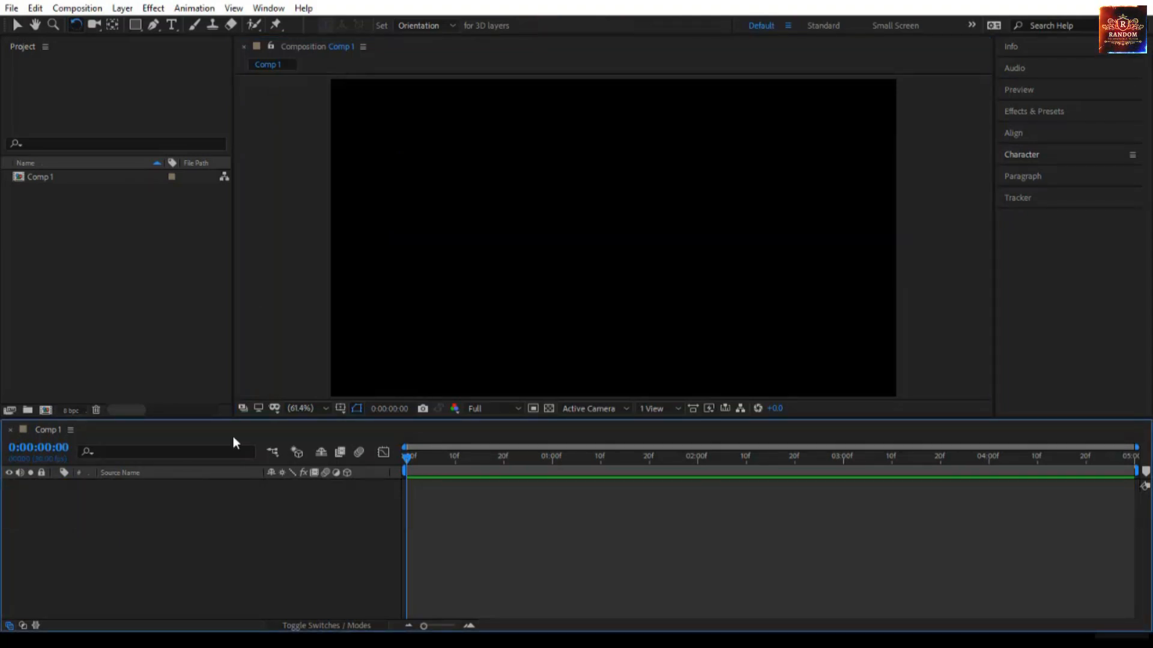
# - Enable Center Anchor Point in New Shape Layers in the General preferences and apply the change
pyautogui.click(35, 8)
pyautogui.moveTo(142, 412)
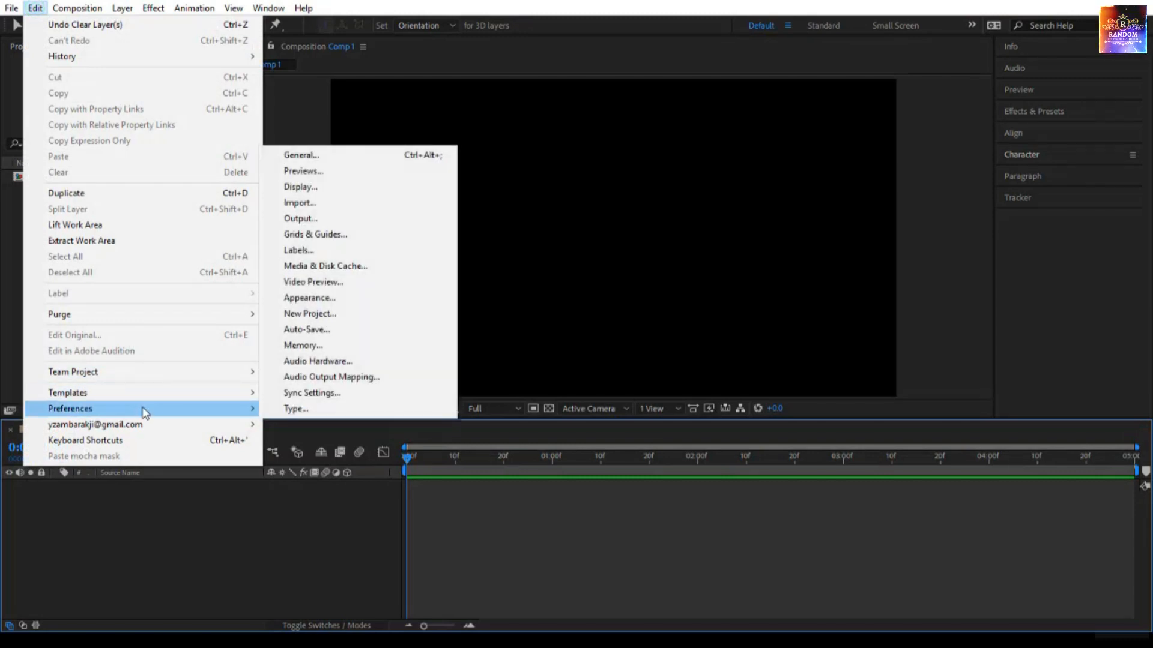
pyautogui.click(338, 158)
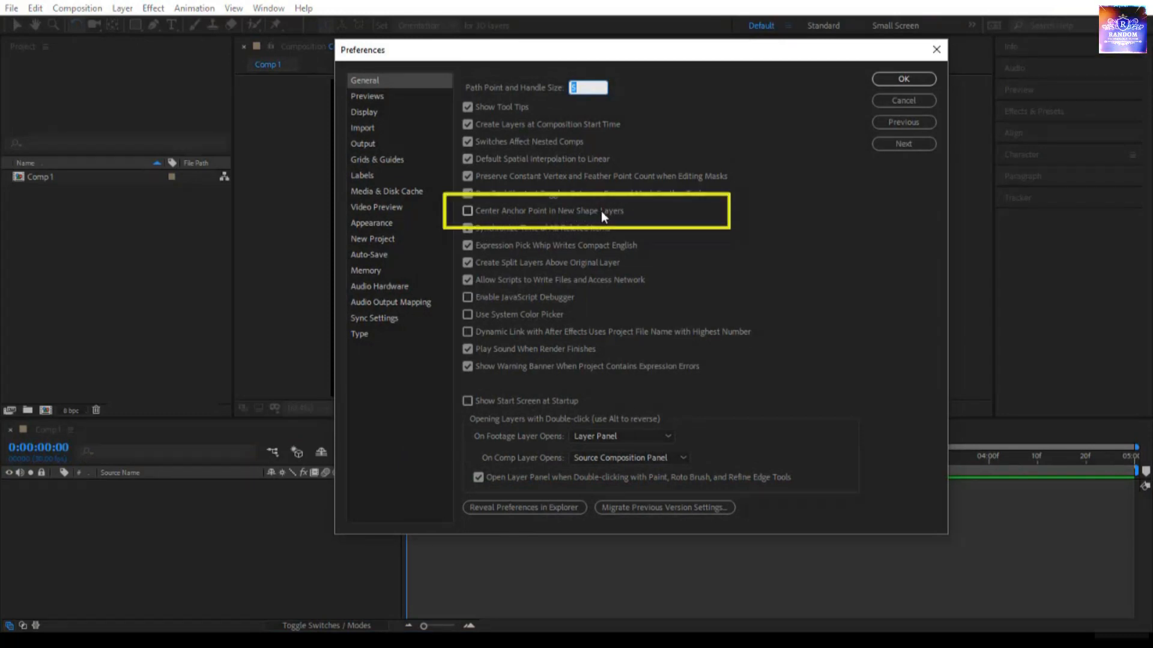
pyautogui.click(467, 212)
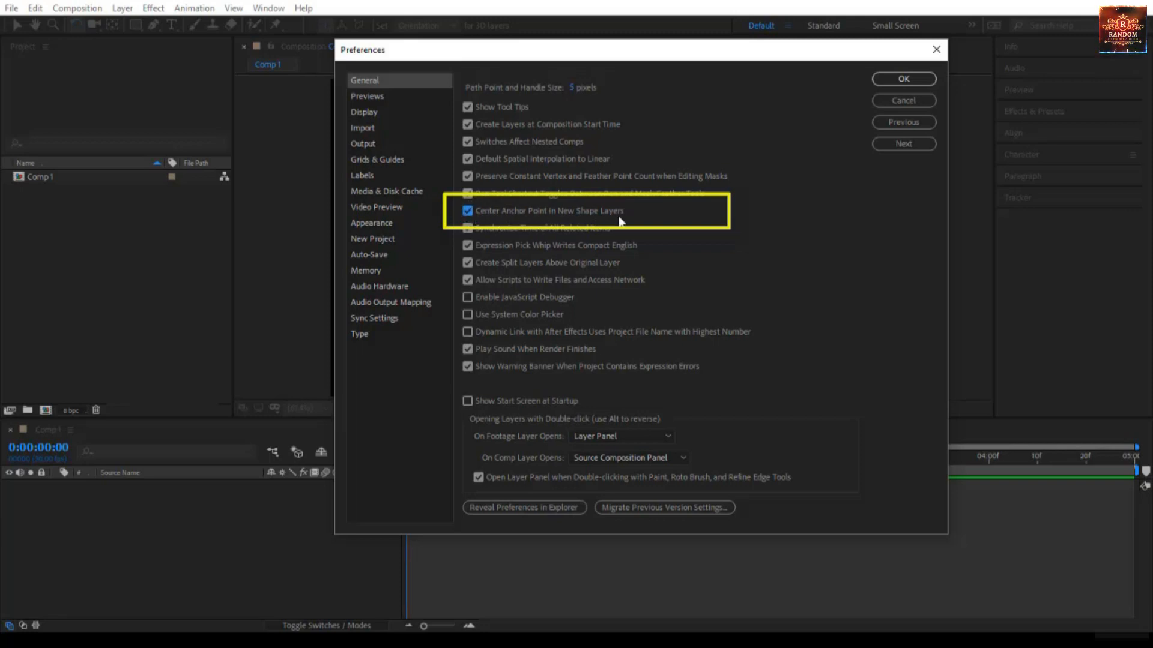
pyautogui.click(899, 84)
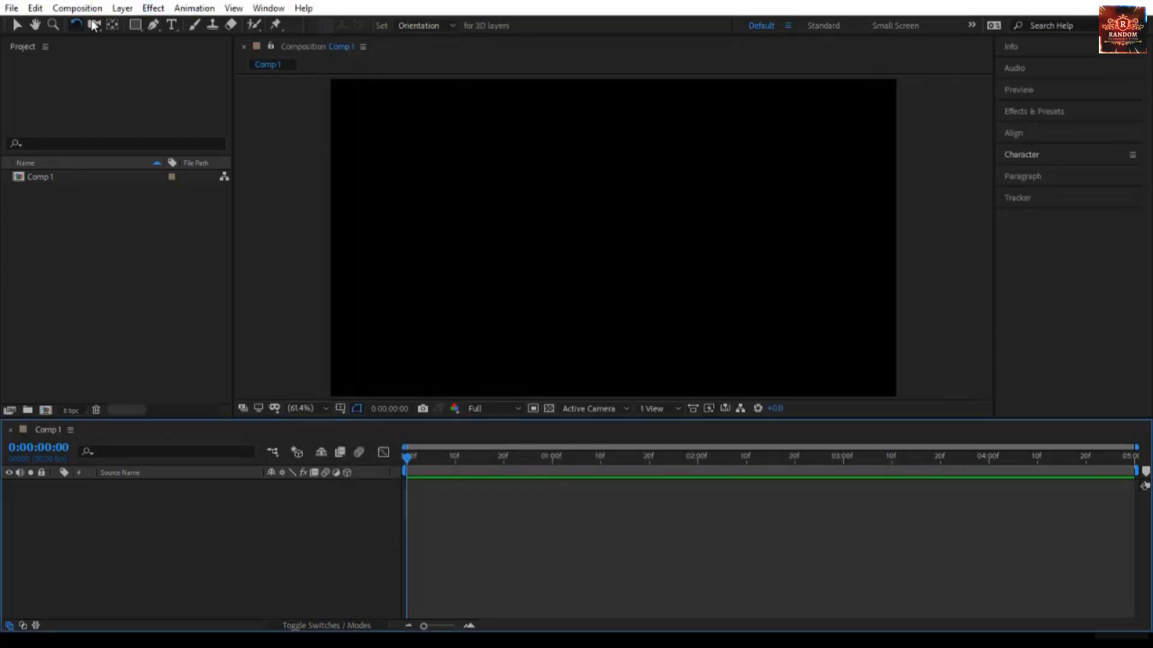
# - Draw a new rectangle in the left half of the composition with its anchor point at the shape's center
pyautogui.click(134, 25)
pyautogui.moveTo(419, 163); pyautogui.dragTo(541, 279)
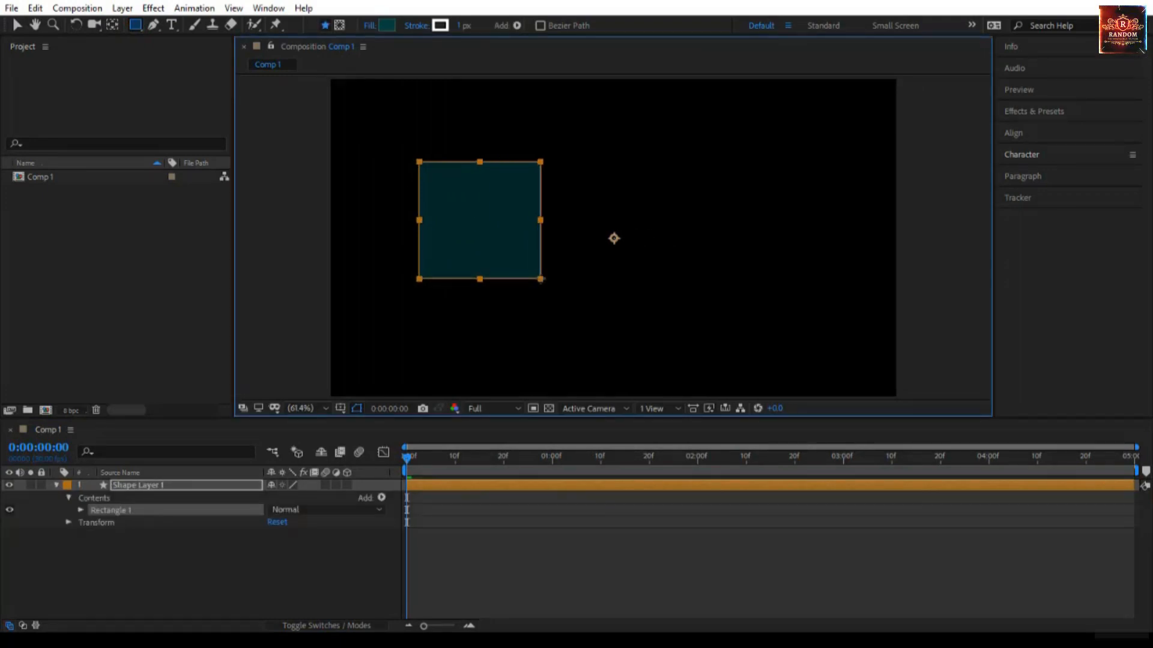
pyautogui.hotkey('ctrl', 'alt', 'Home')
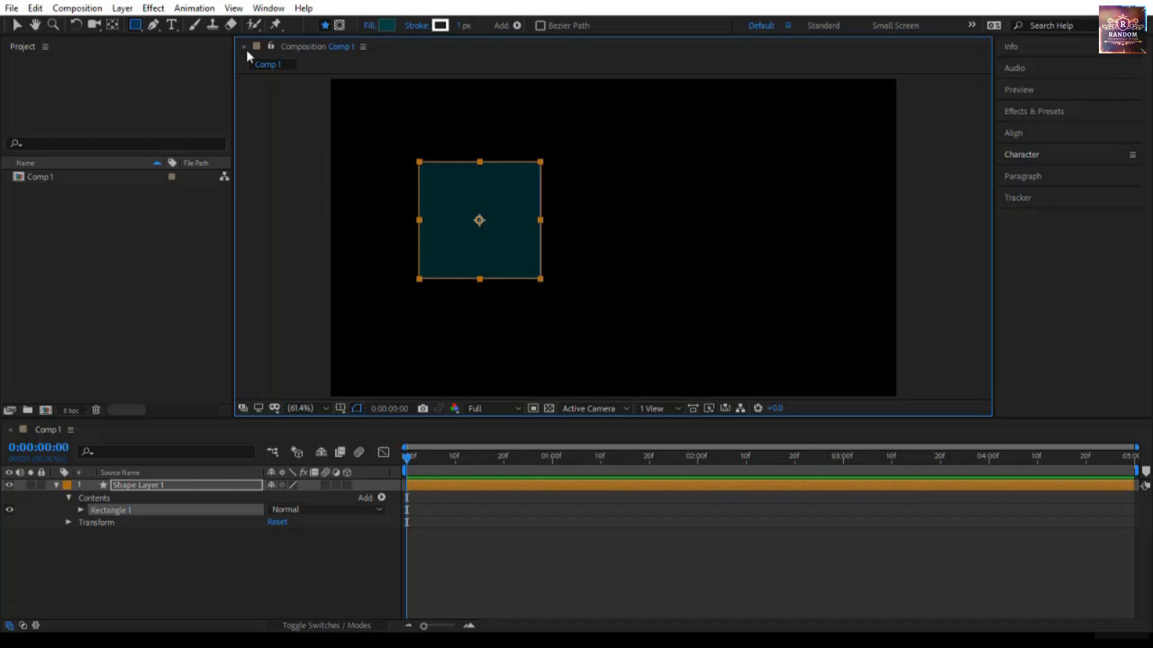
# - Draw a pentagon with the Polygon tool on a separate shape layer beside the rectangle, with its anchor point centered
pyautogui.click(281, 210)
pyautogui.moveTo(135, 27); pyautogui.dragTo(200, 70)
pyautogui.moveTo(686, 183); pyautogui.dragTo(733, 208)
pyautogui.hotkey('ctrl', 'alt', 'Home')
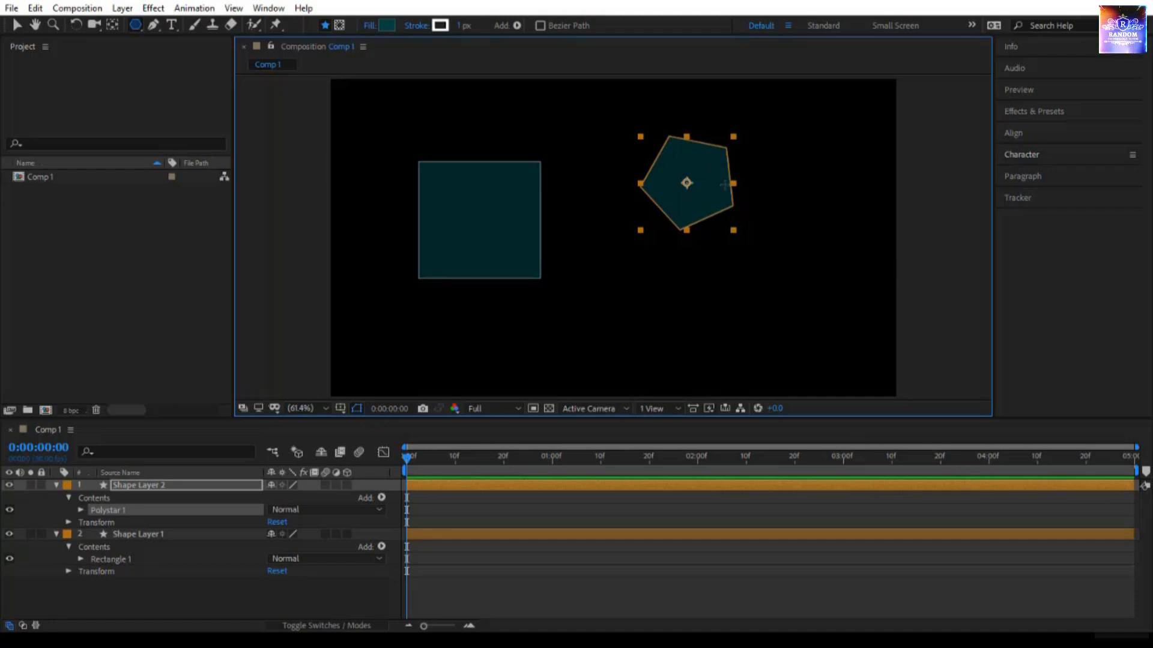
# - Move the pentagon layer's anchor point to the upper-left corner of its bounding box with the Pan Behind tool
pyautogui.click(16, 28)
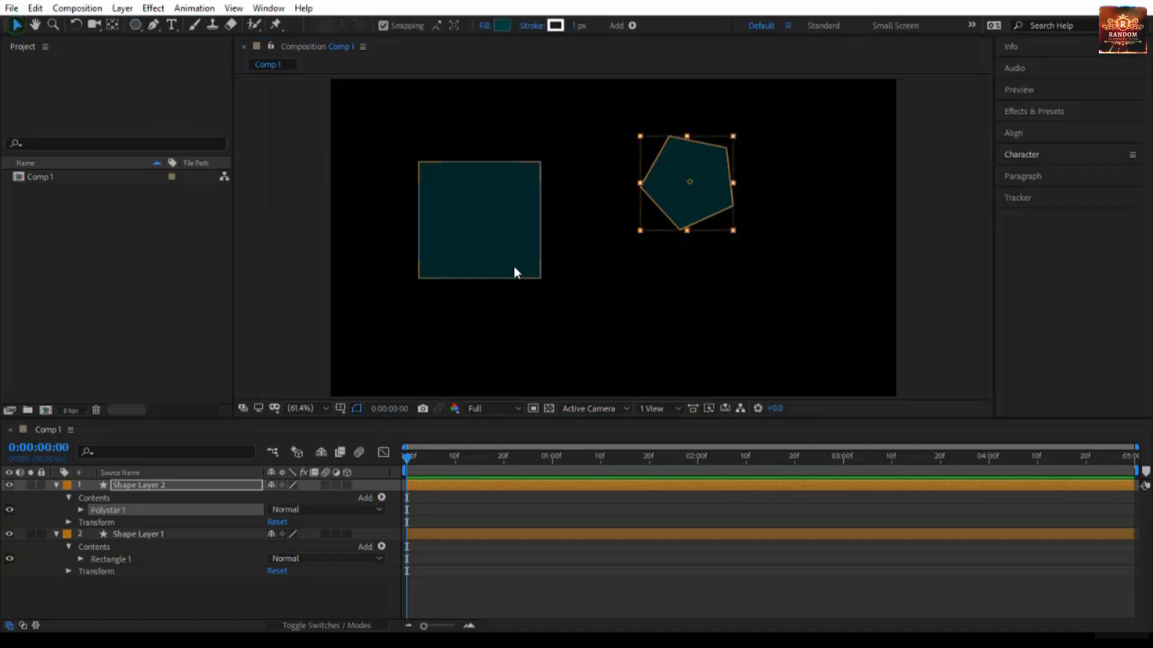
pyautogui.click(596, 218)
pyautogui.click(681, 210)
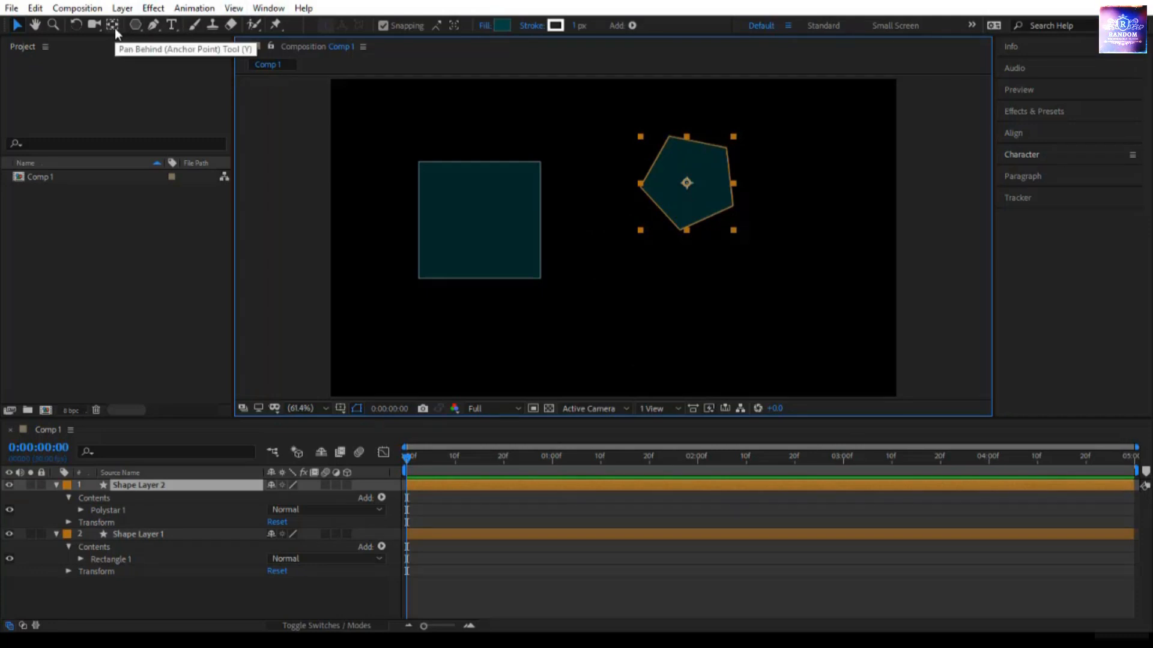
pyautogui.press('y')
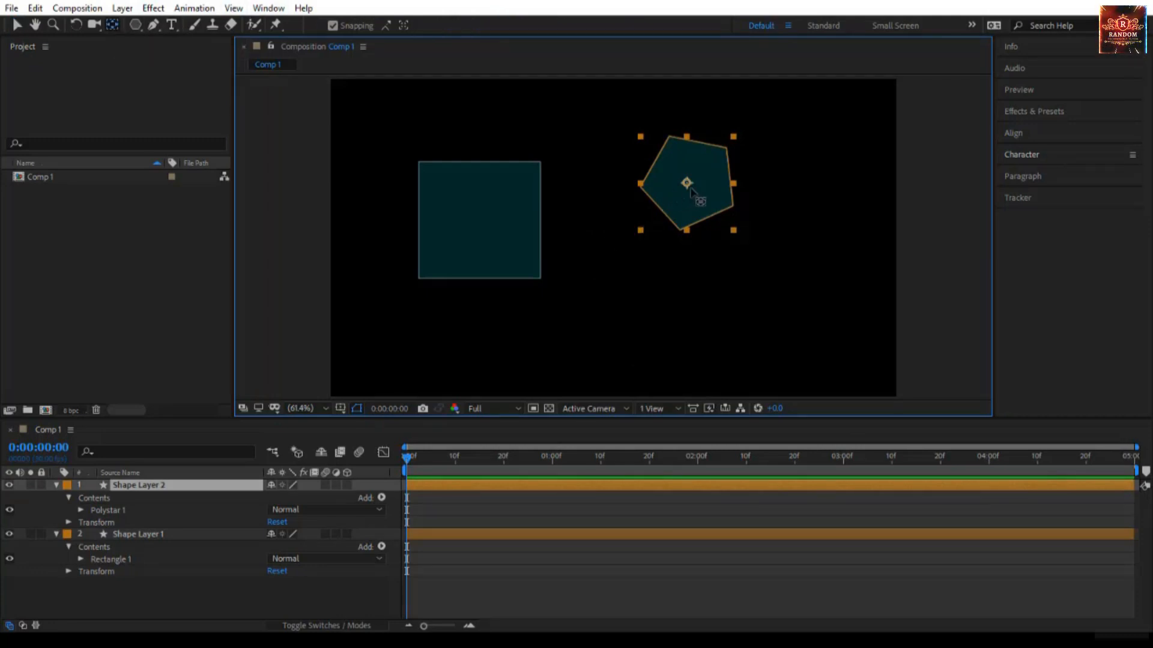
pyautogui.moveTo(687, 210); pyautogui.dragTo(641, 141)
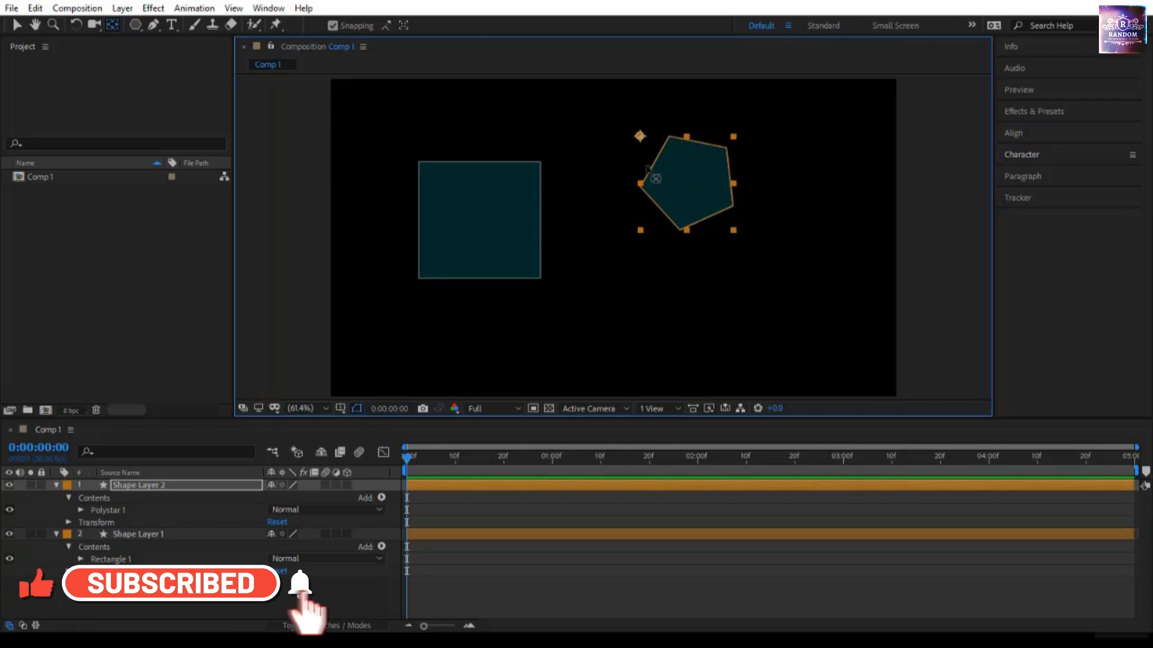
# - Rotate the pentagon slightly clockwise about its corner anchor point and enlarge it from the lower-right handle
pyautogui.press('w')
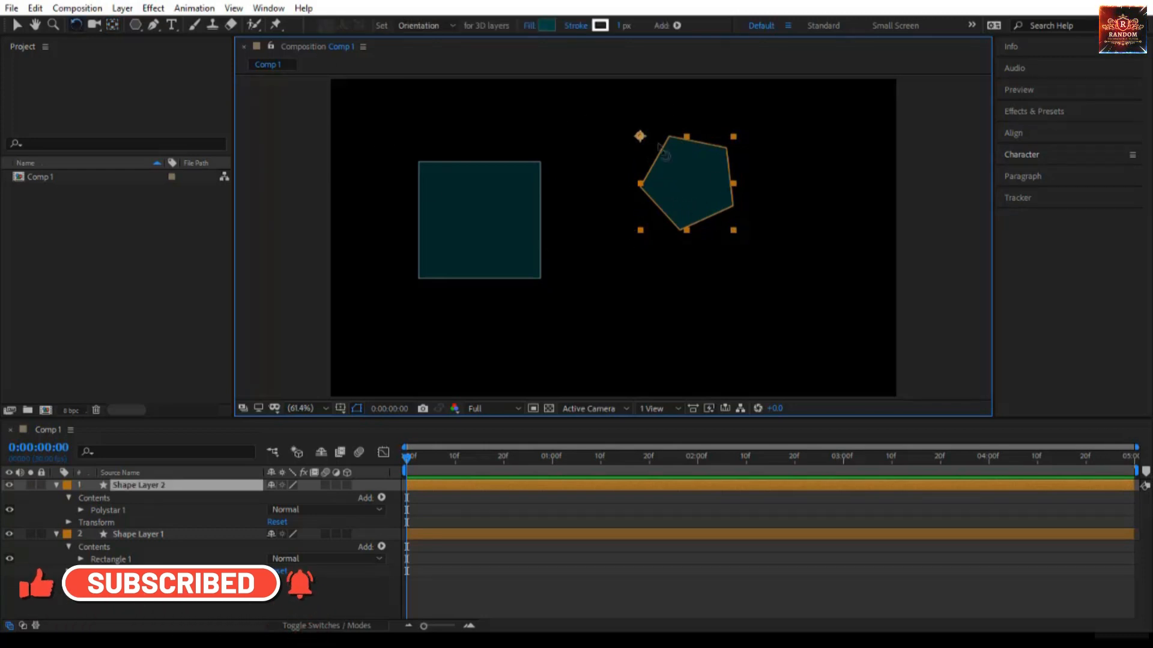
pyautogui.click(721, 204)
pyautogui.moveTo(721, 204)
pyautogui.mouseDown()
pyautogui.moveTo(741, 157)
pyautogui.moveTo(651, 231)
pyautogui.moveTo(658, 98)
pyautogui.moveTo(679, 195)
pyautogui.moveTo(594, 199)
pyautogui.moveTo(703, 195)
pyautogui.mouseUp()
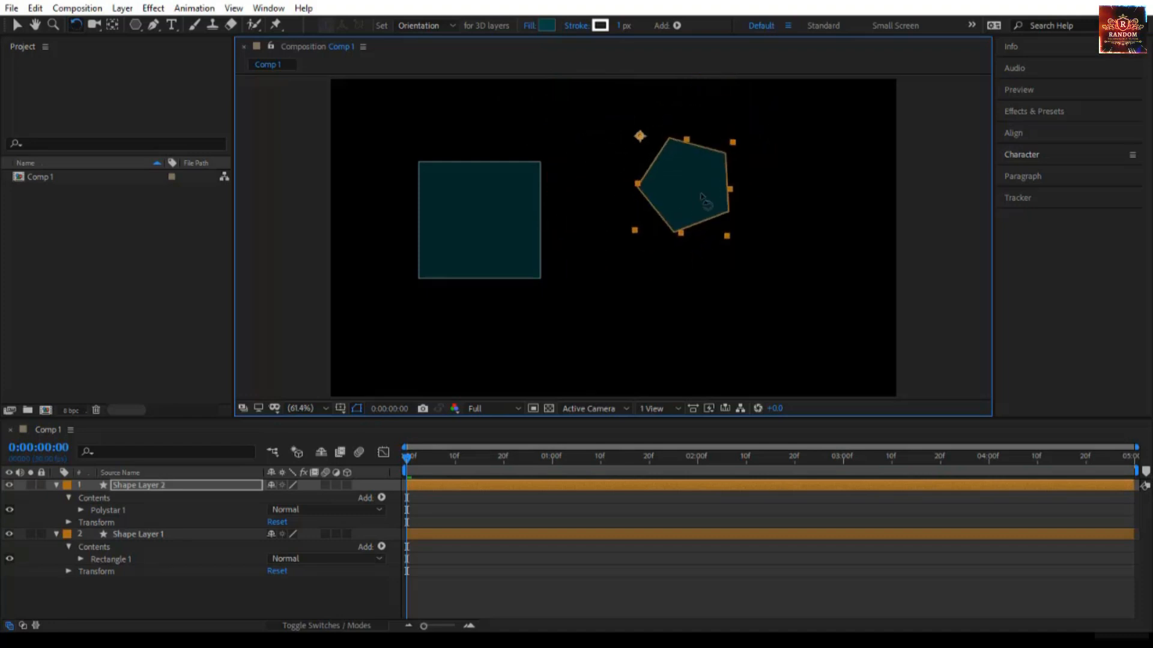
pyautogui.press('v')
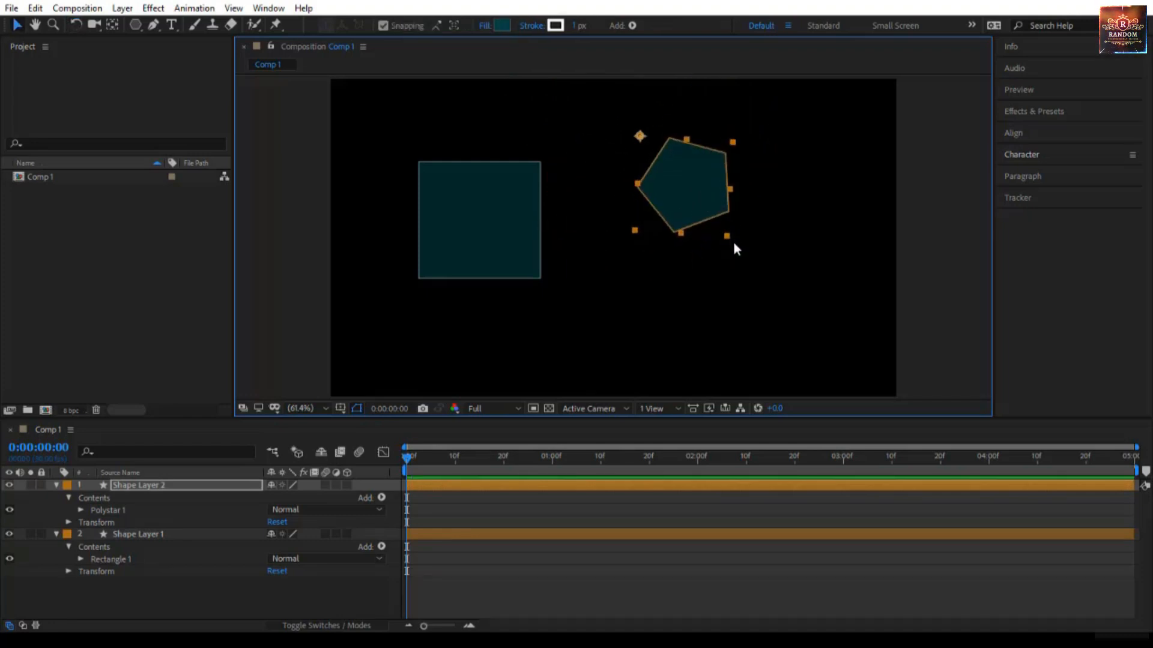
pyautogui.moveTo(727, 236); pyautogui.dragTo(793, 299)
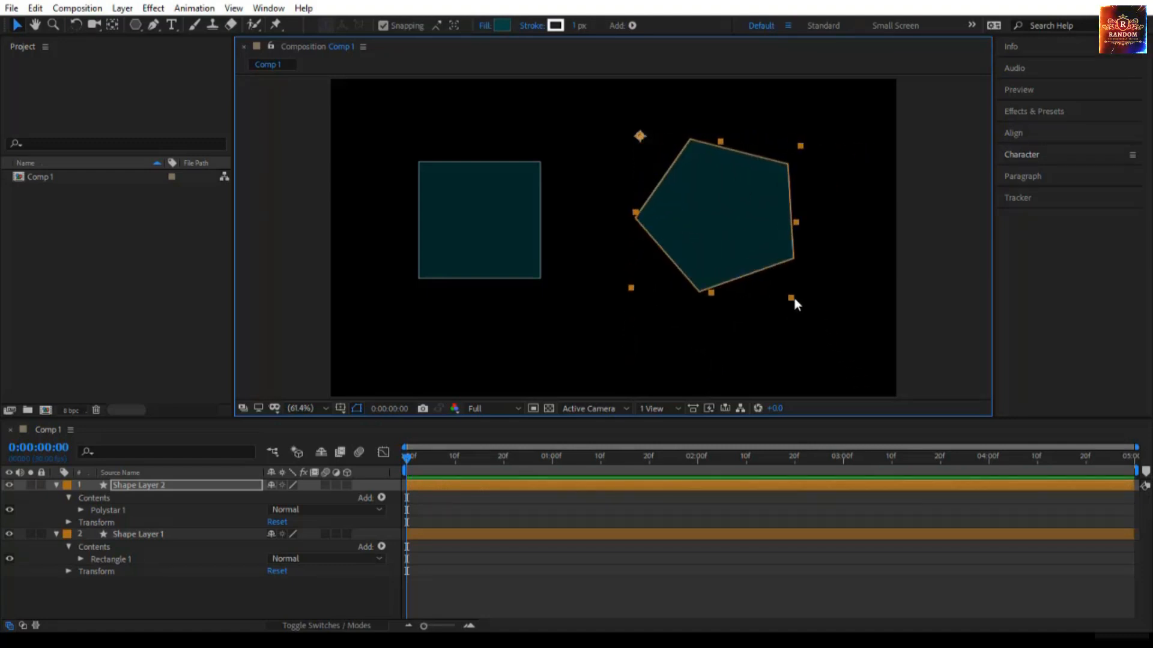